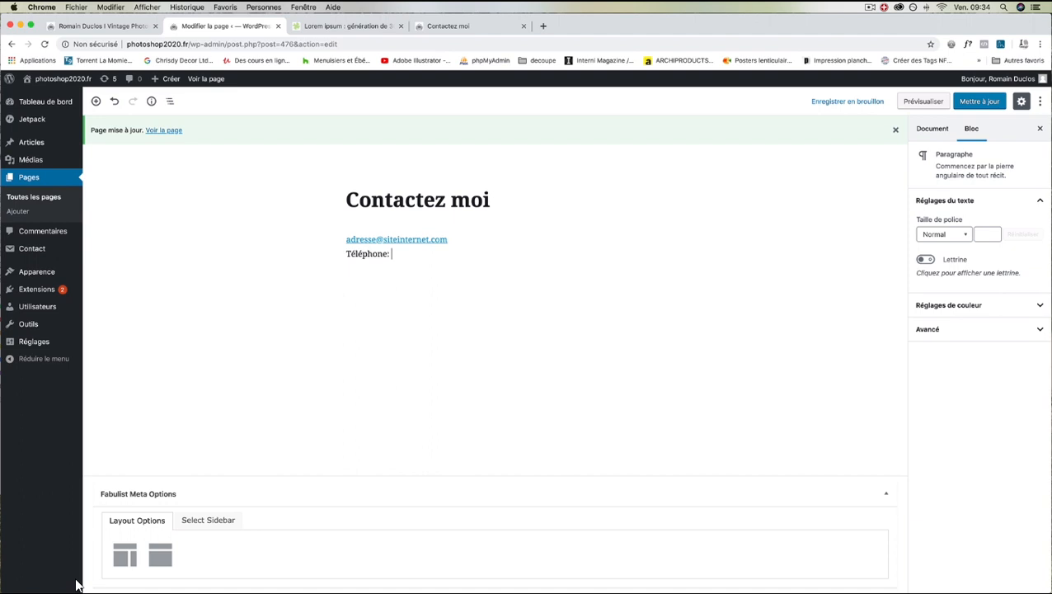
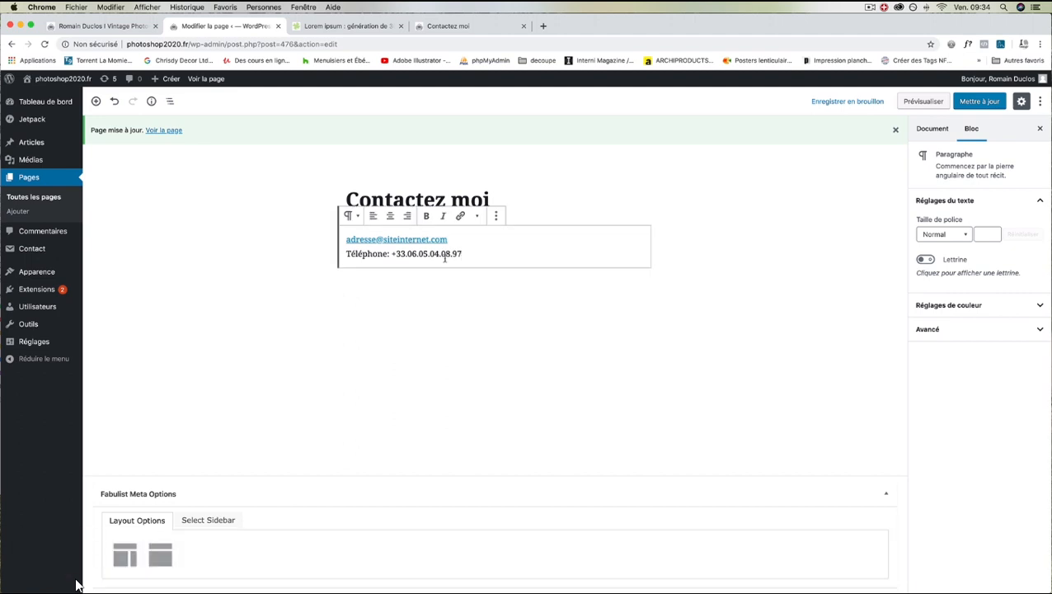
Enter the phone number after 'Téléphone:' and start a new empty block below it
key("Return")
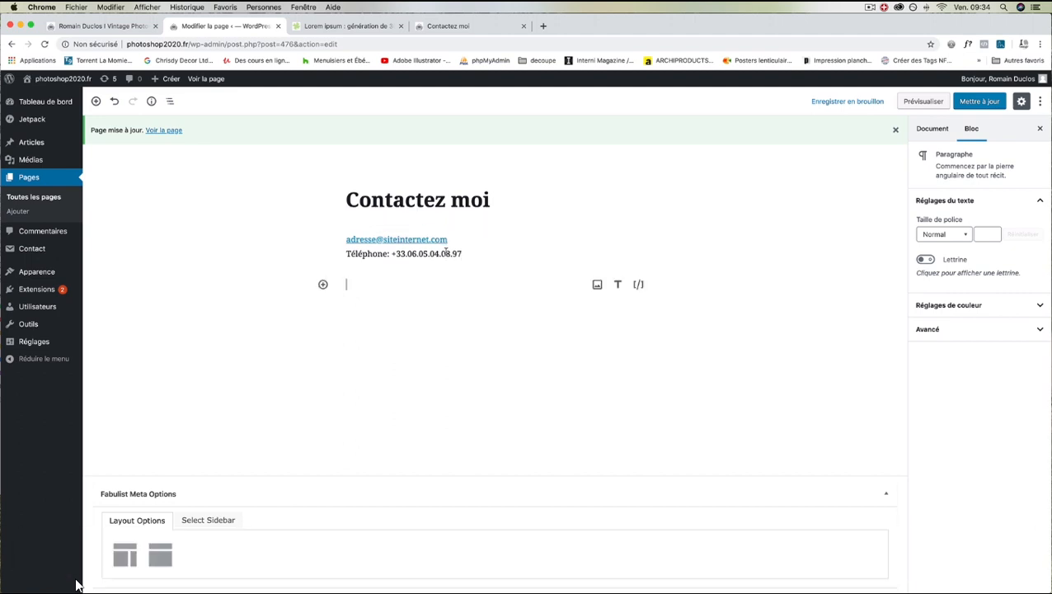
Paste the Contact Form 7 shortcode, save the page, and reload the live Contactez moi page
type("[contact-form-7 id=\"475\" title=\"Contactez moi\"]")
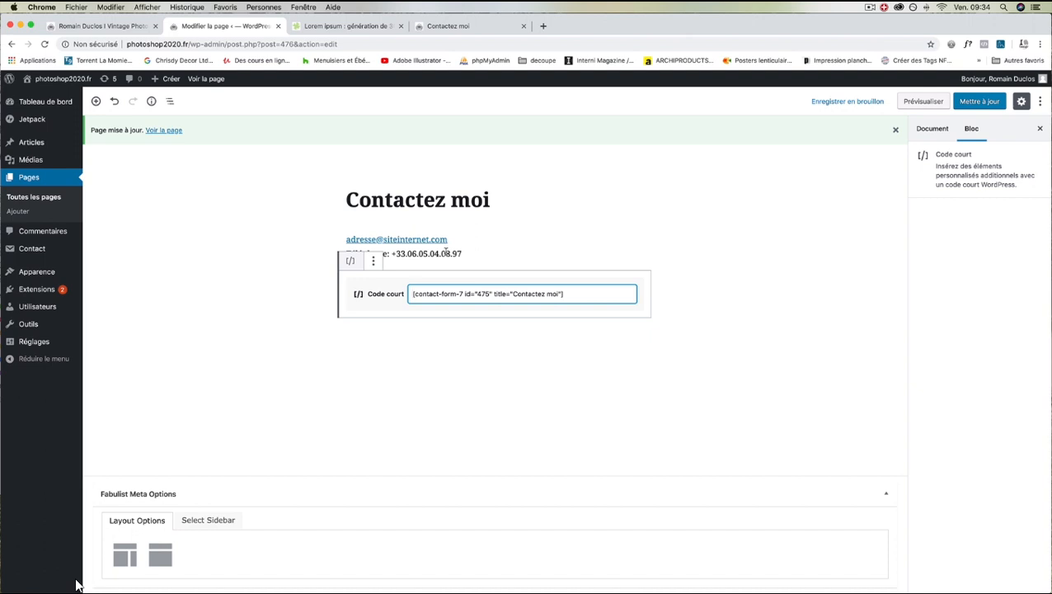
left_click(977, 106)
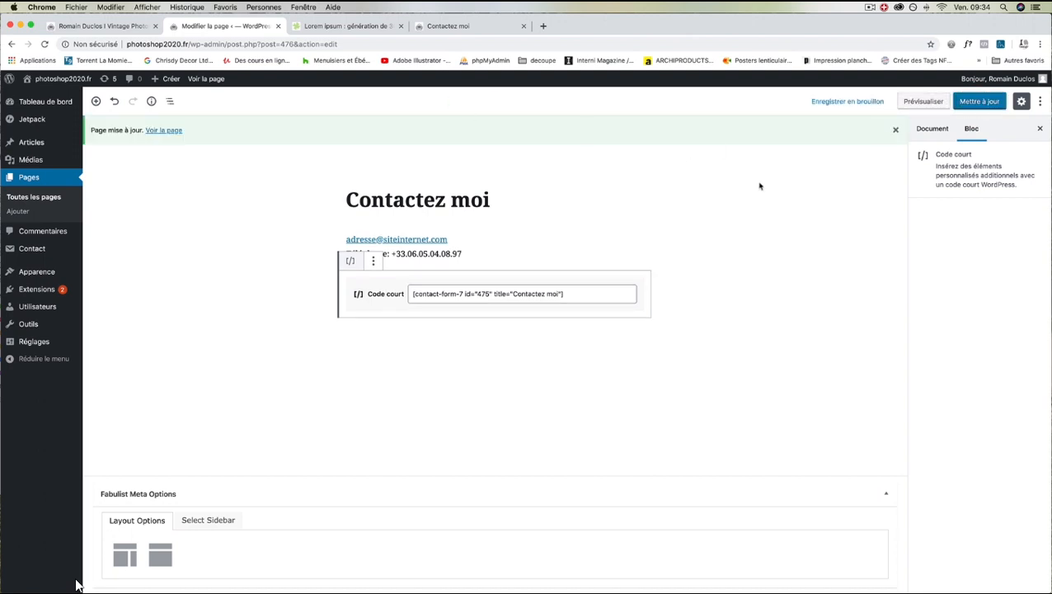
left_click(979, 105)
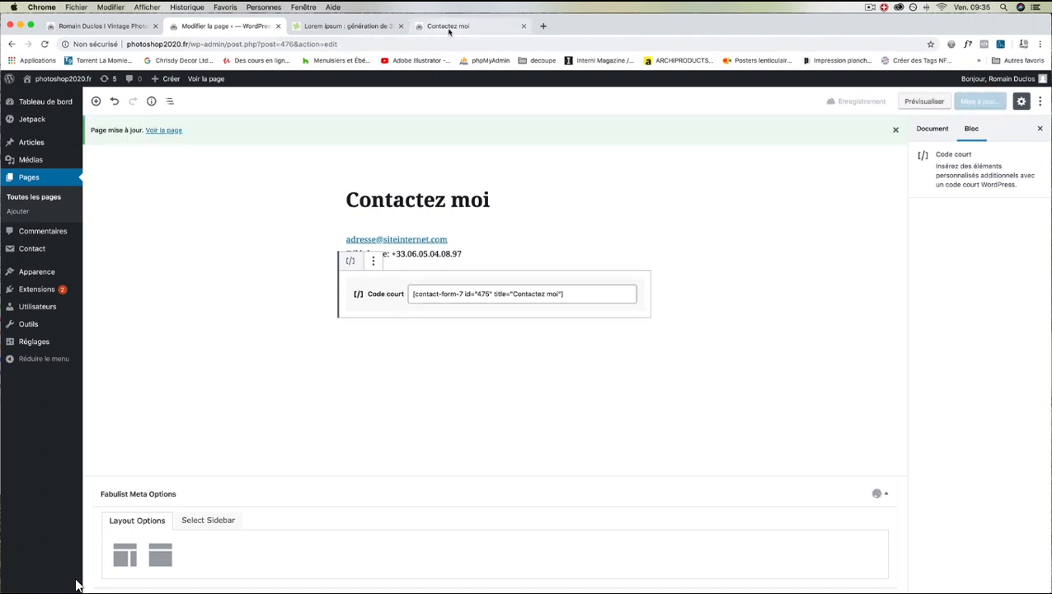
left_click(449, 27)
left_click(43, 44)
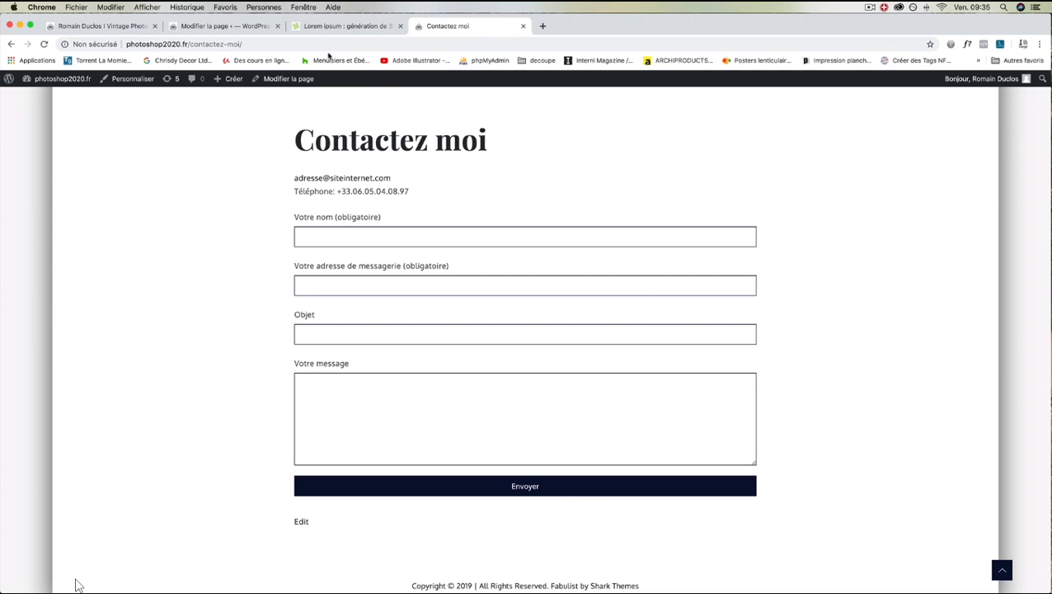
After reviewing the live email, phone and form, return to the 'Modifier la page' editor
left_click(244, 28)
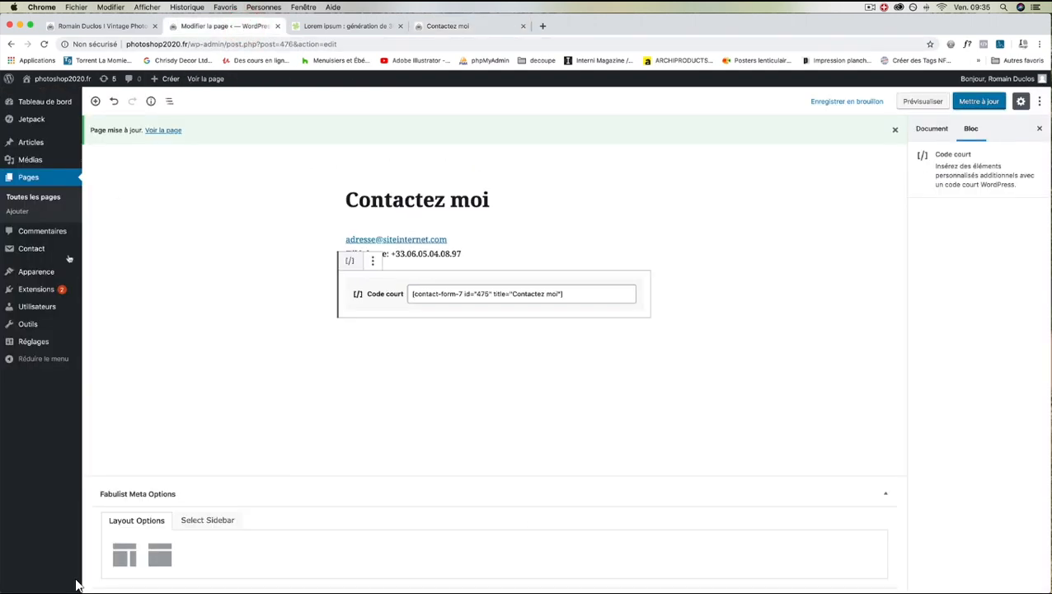
Search new plugins for 'book me', then install and activate Book Now
mouse_move(37, 288)
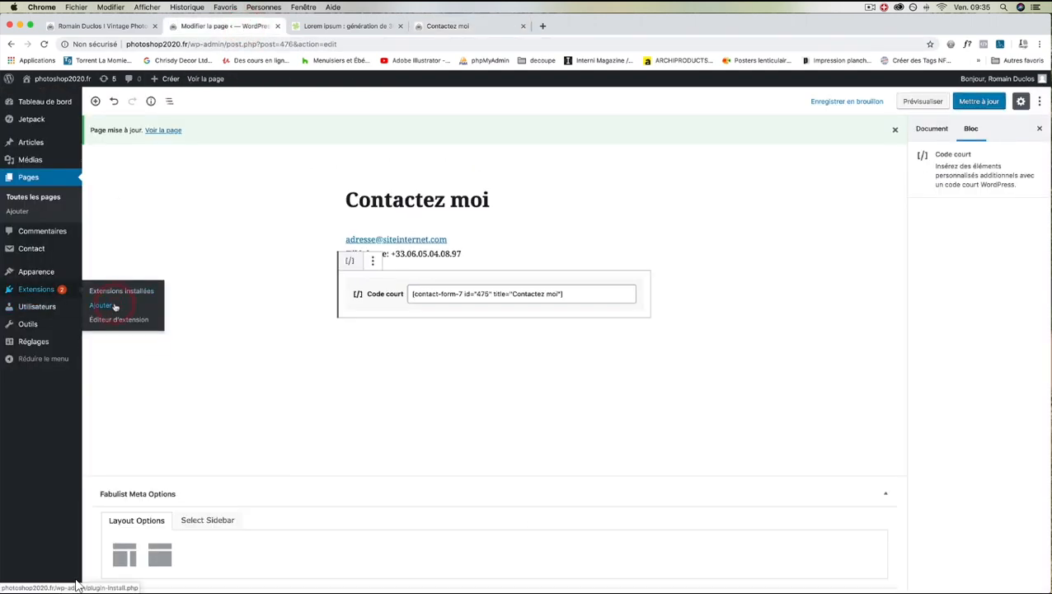
left_click(115, 306)
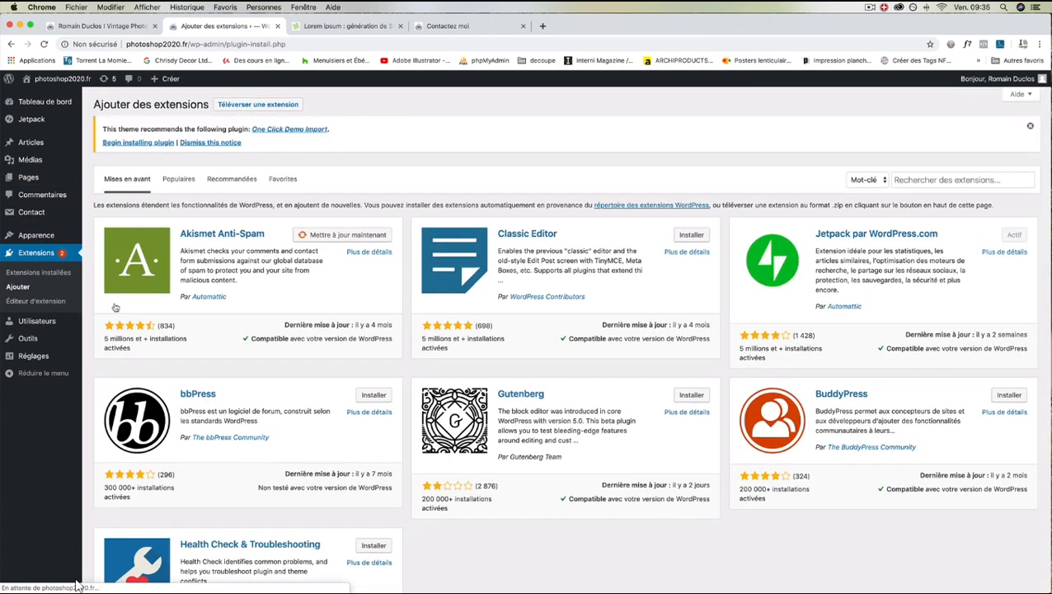
left_click(921, 179)
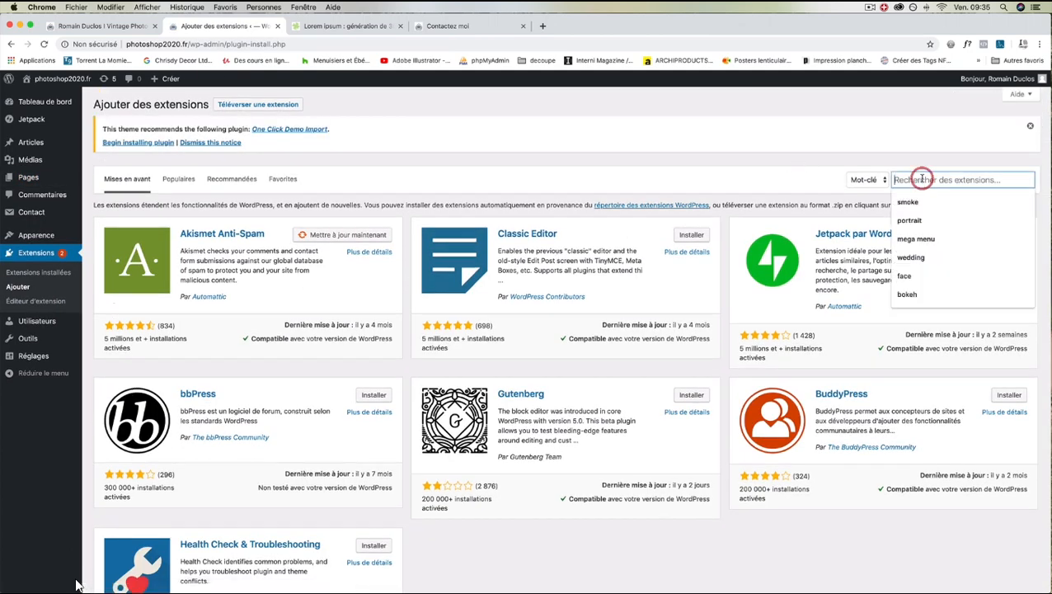
type("bookme")
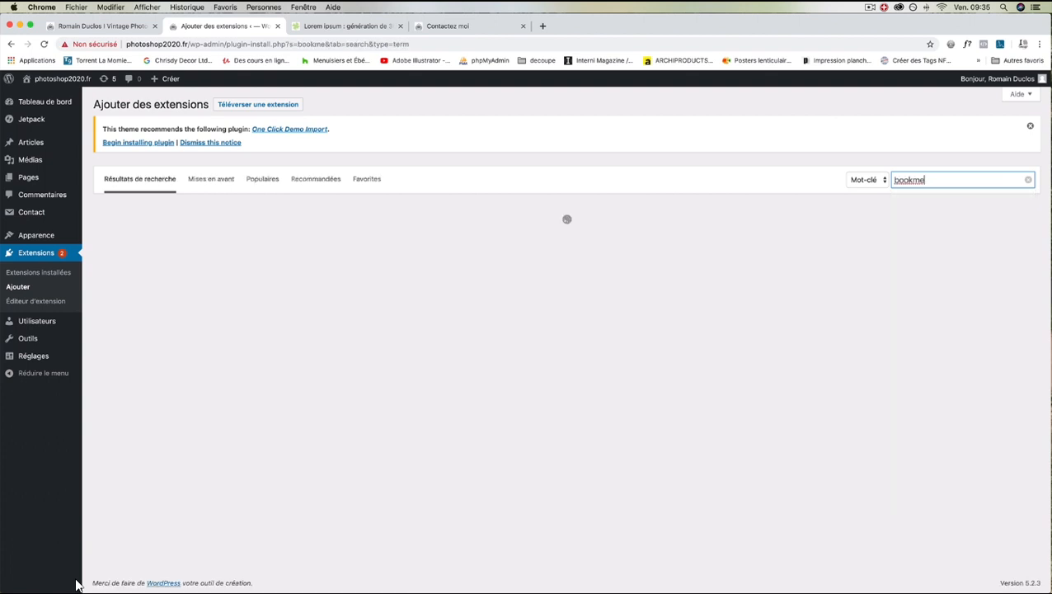
left_click(915, 179)
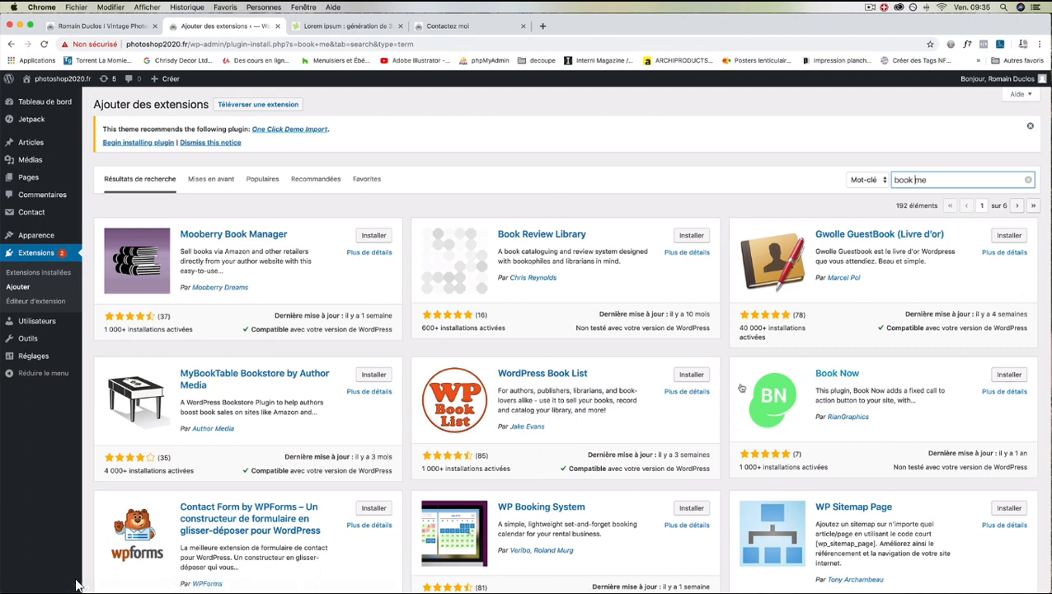
left_click(1011, 375)
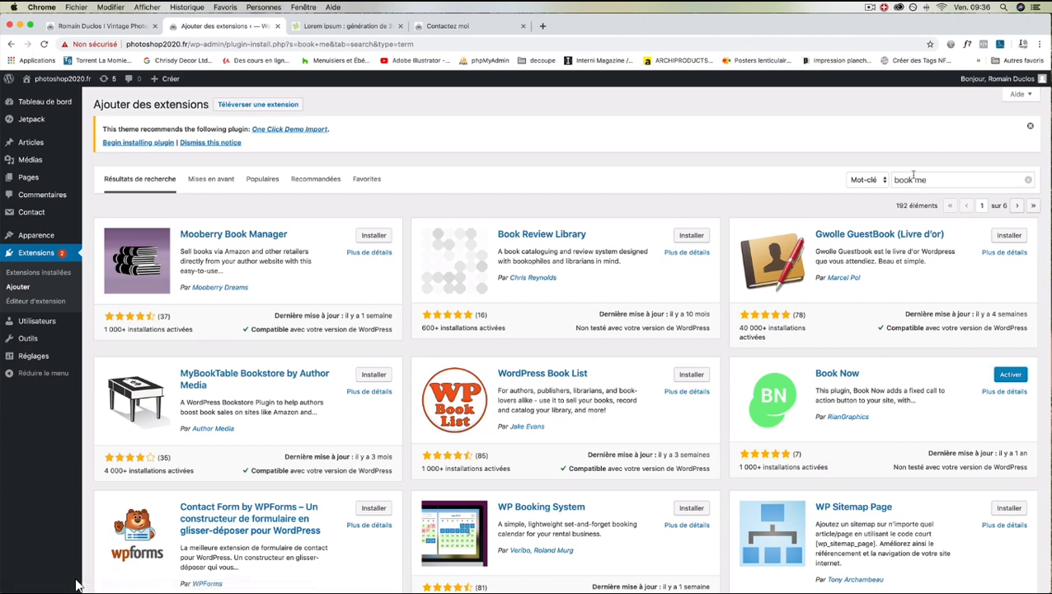
left_click(1008, 374)
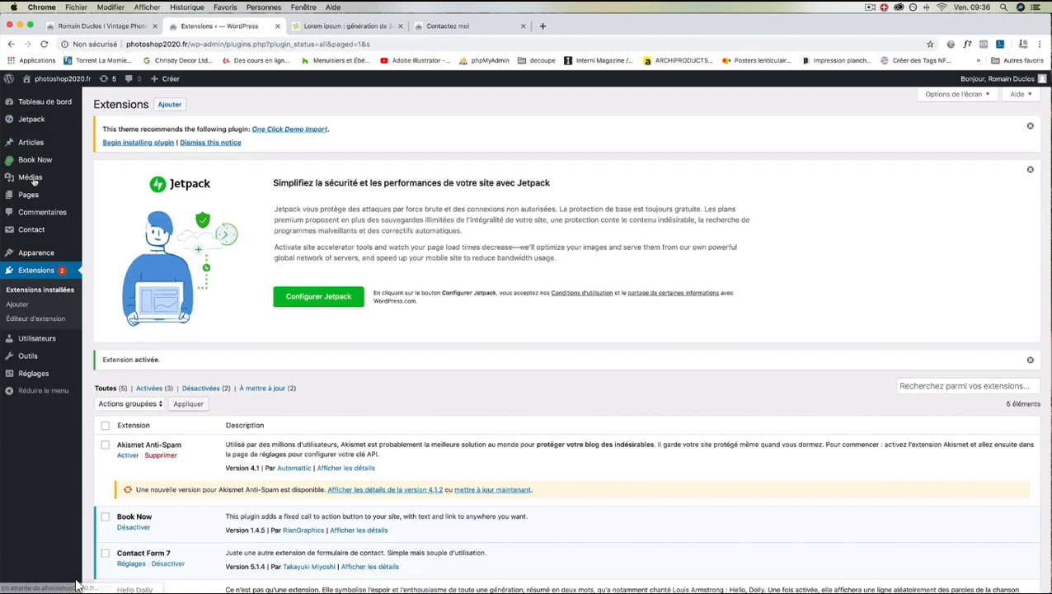
Enable the Book Now floating button and set its short text to 'Contactez moi'
left_click(32, 160)
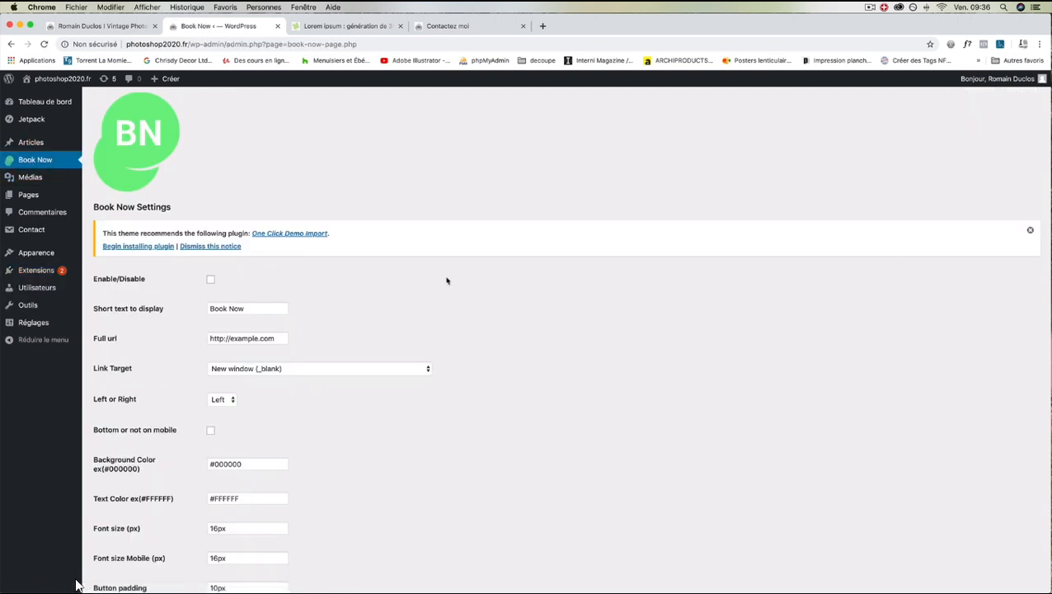
left_click(210, 279)
left_click_drag(245, 308, 198, 309)
type("Contactez moi")
Copy the live Contactez moi page's web address from the address bar
left_click(445, 26)
scroll(422, 164, "up", 5)
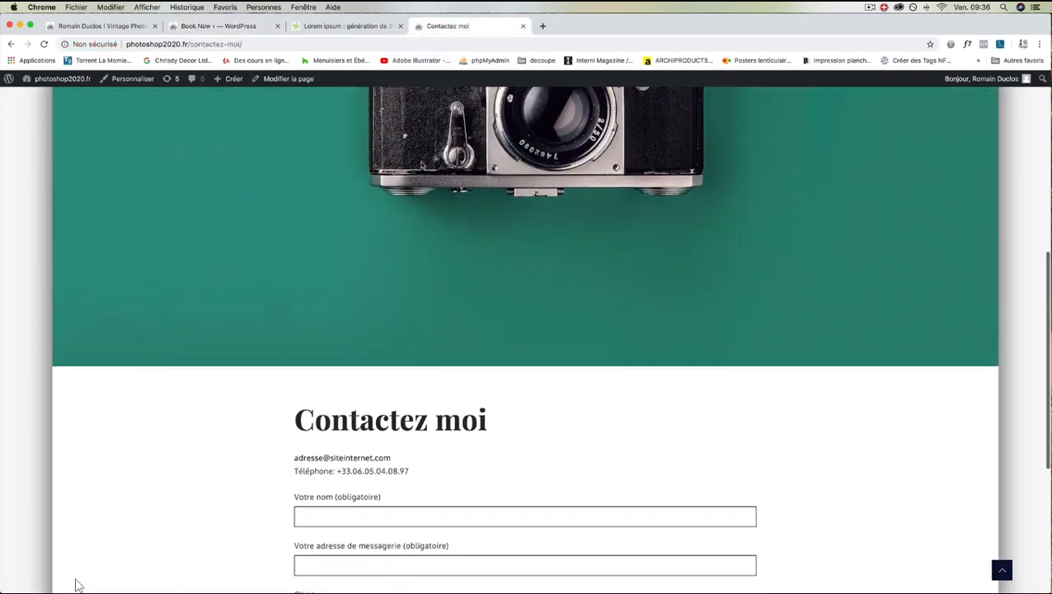
left_click(396, 47)
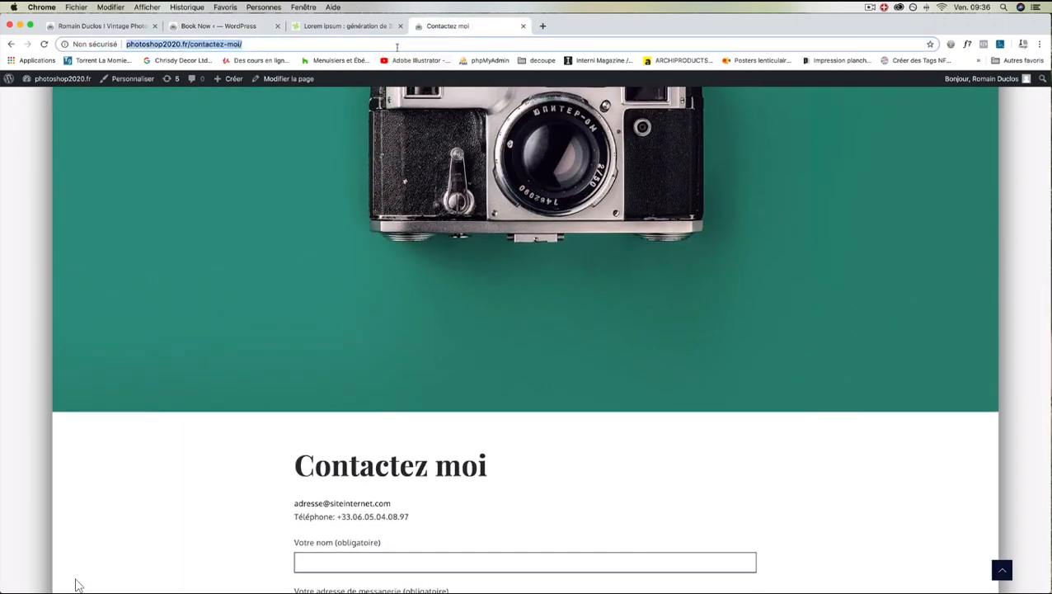
key("super+c")
left_click(114, 26)
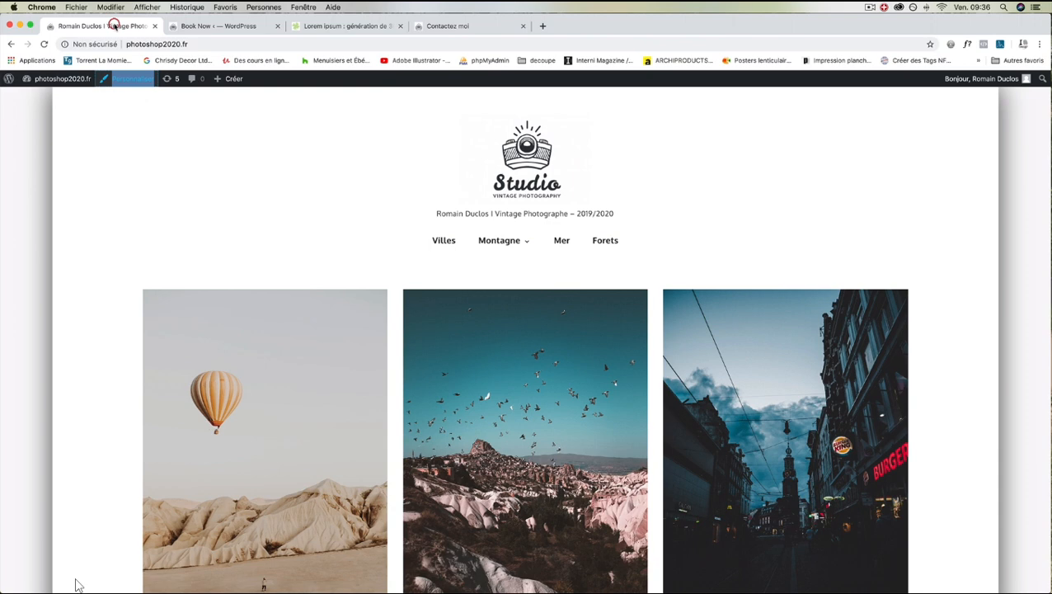
left_click(209, 26)
left_click(269, 338)
left_click_drag(269, 338, 197, 338)
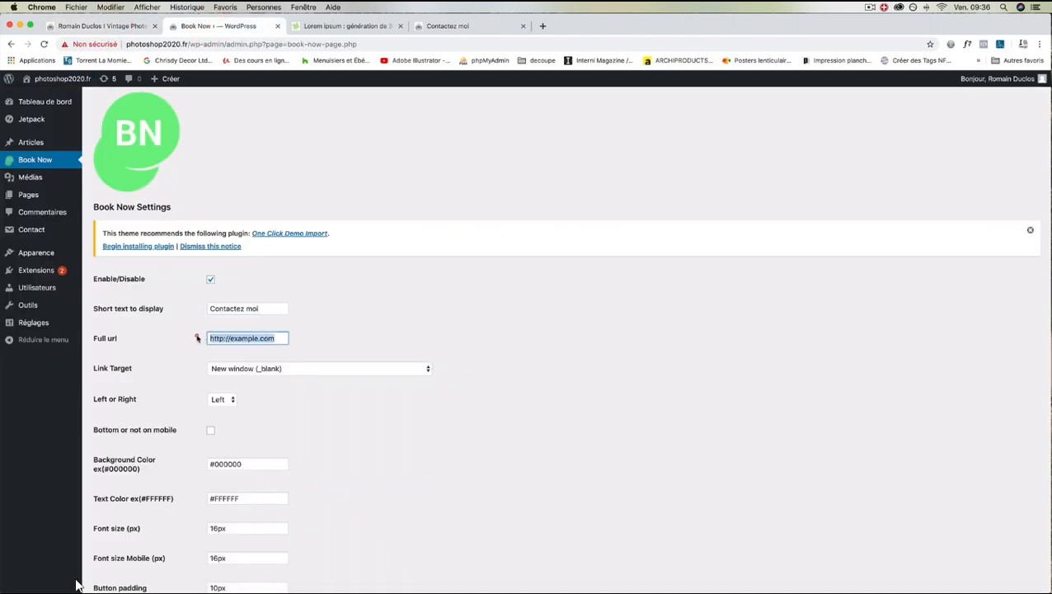
Paste the contact page address as Full url and set Link Target to Same window (_self)
key("super+v")
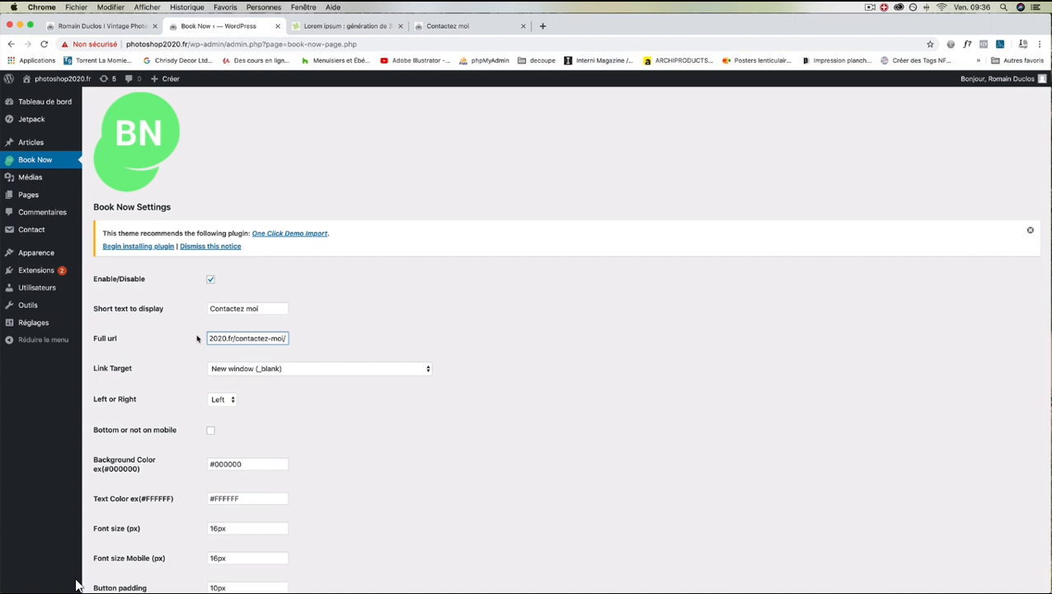
left_click(303, 369)
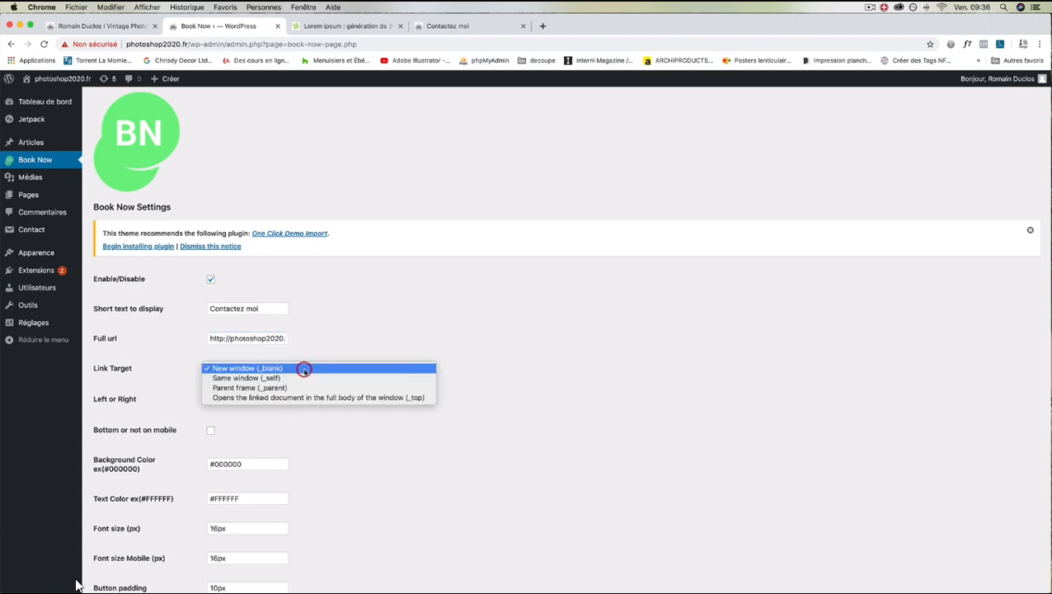
left_click(250, 379)
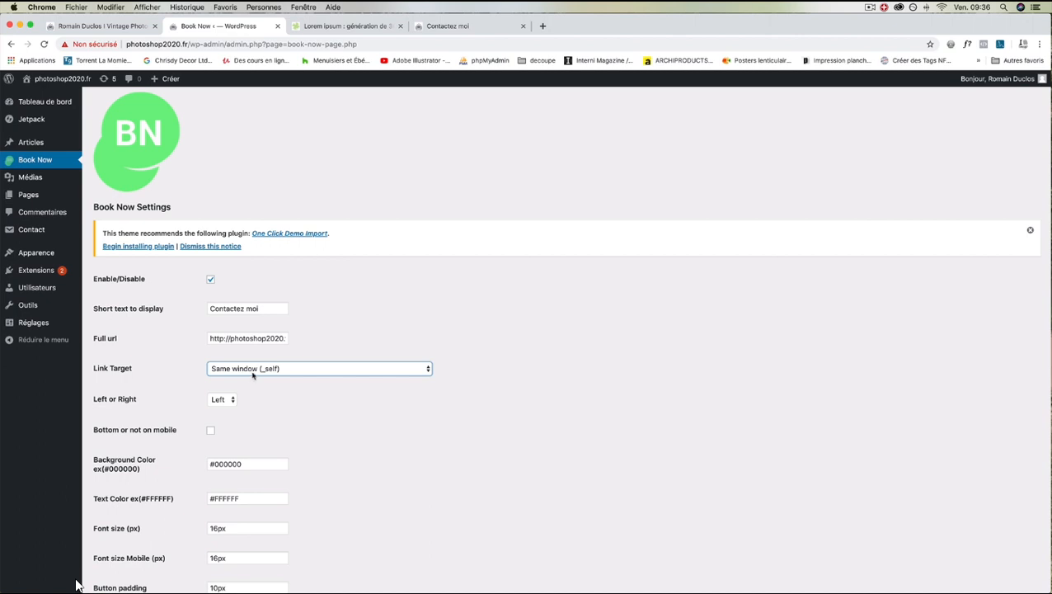
left_click(254, 370)
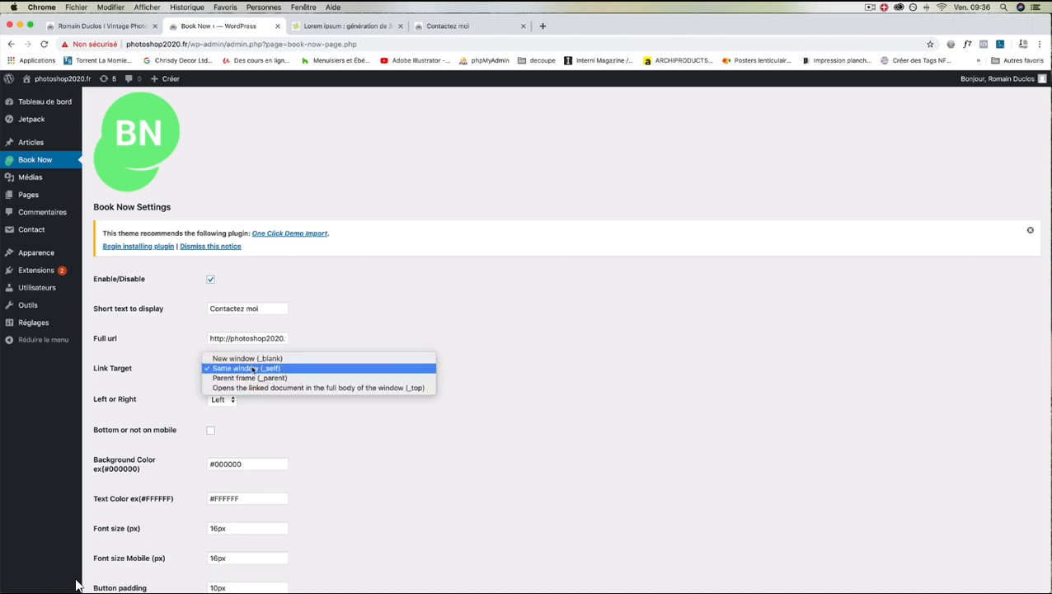
left_click(252, 368)
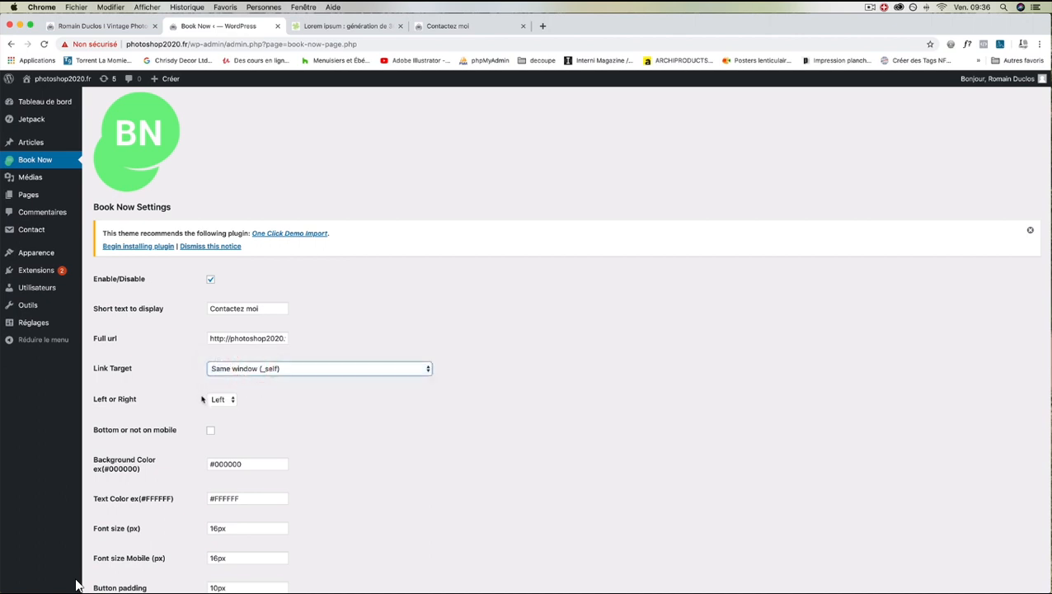
Place the button on the Right, tick Bottom on mobile, and save the Book Now settings
left_click(225, 402)
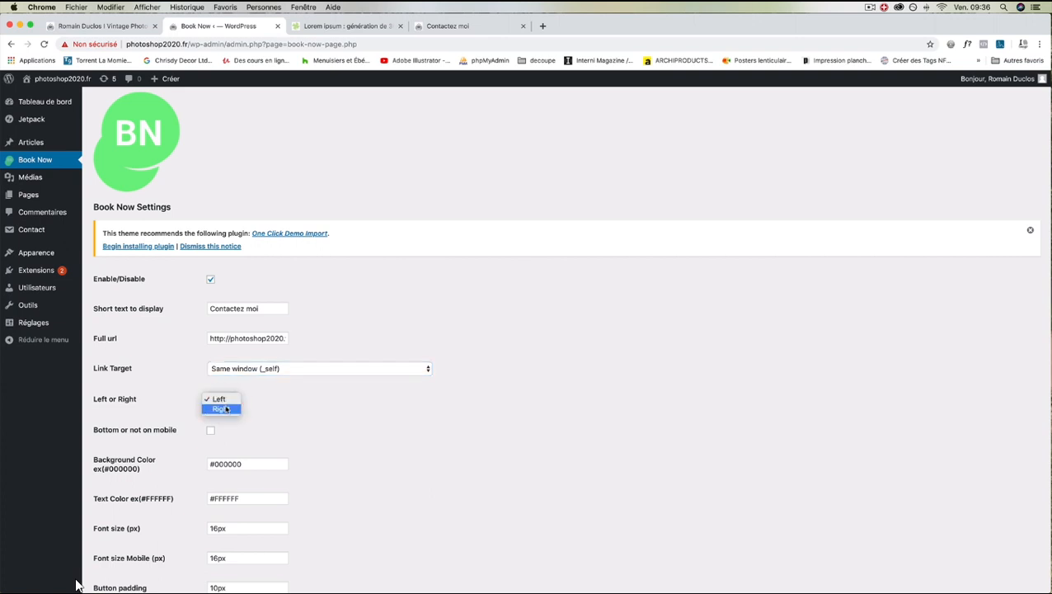
left_click(223, 408)
scroll(247, 412, "down", 2)
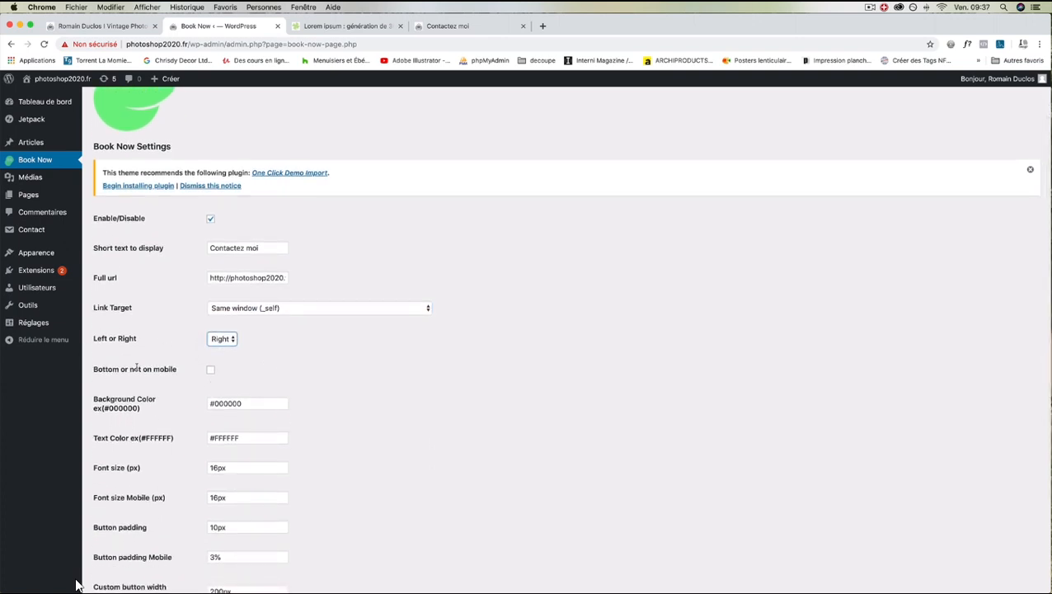
left_click(211, 371)
scroll(224, 403, "down", 3)
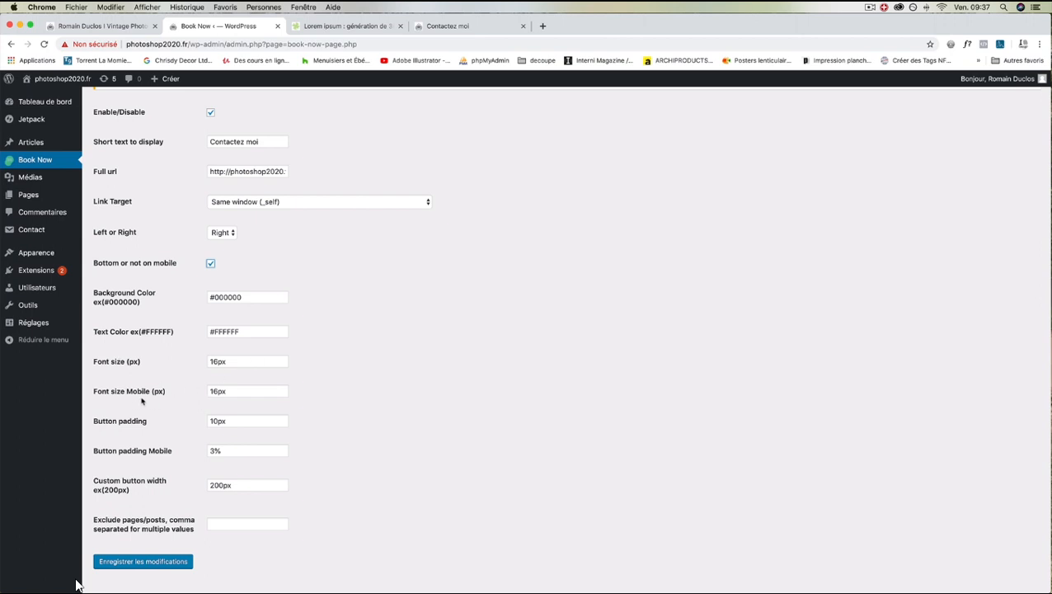
scroll(218, 394, "down", 1)
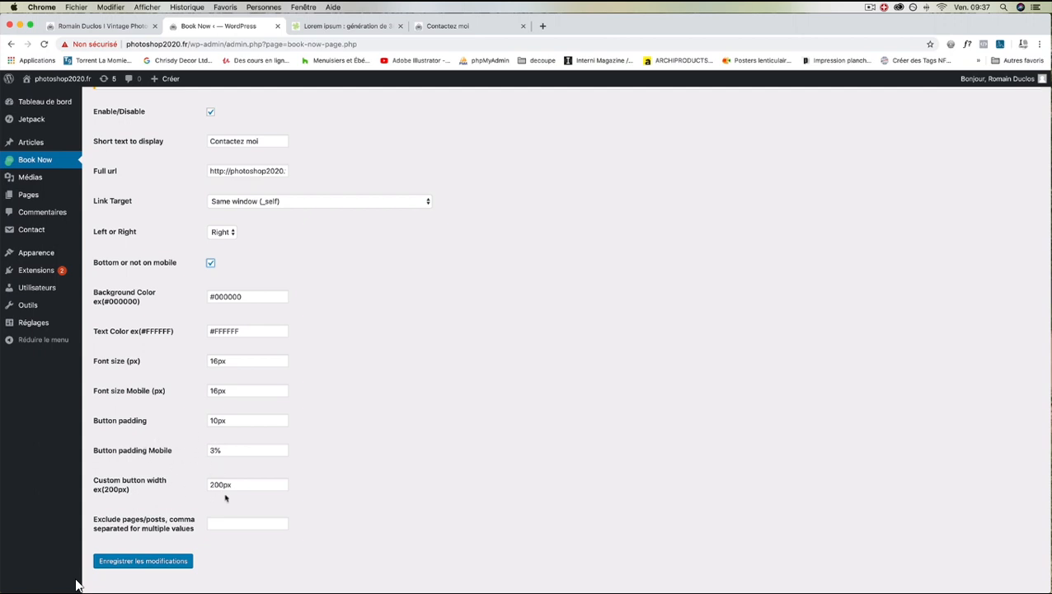
scroll(225, 496, "down", 1)
left_click(165, 540)
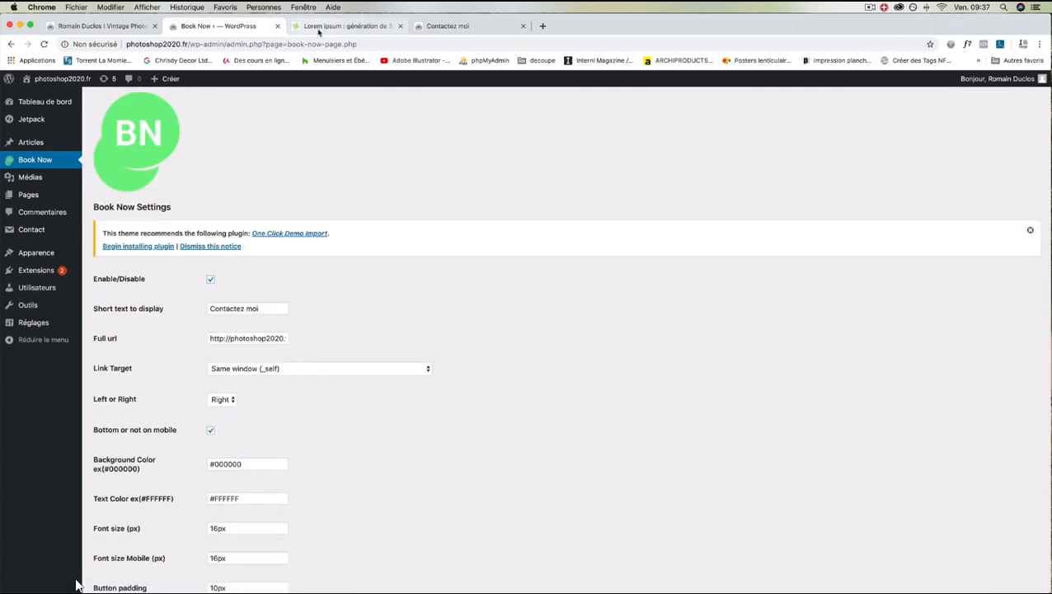
left_click(442, 26)
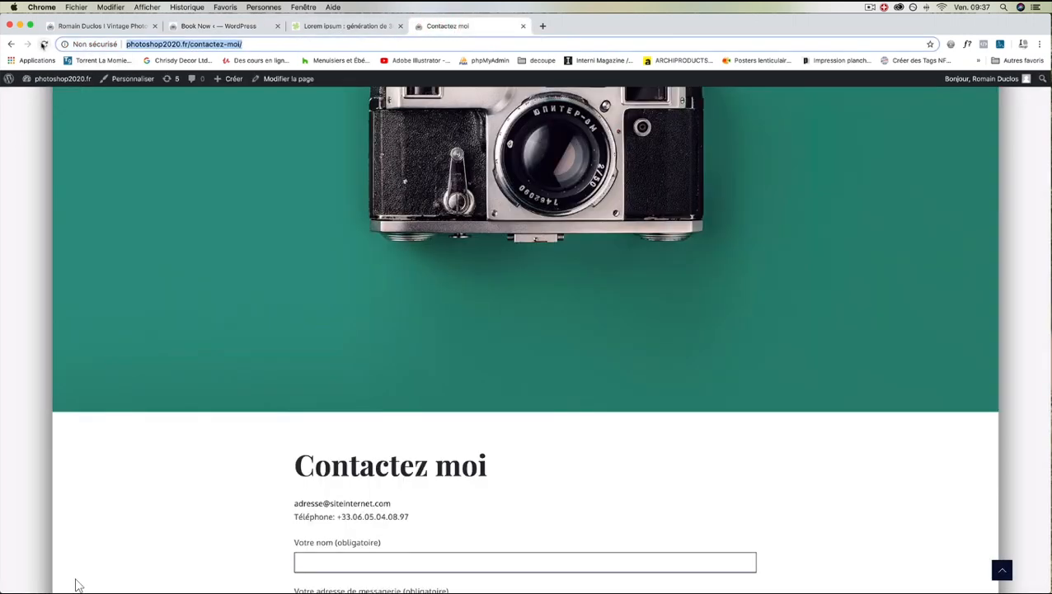
Reload the contact page and test the CONTACTEZ MOI side button's link
left_click(43, 44)
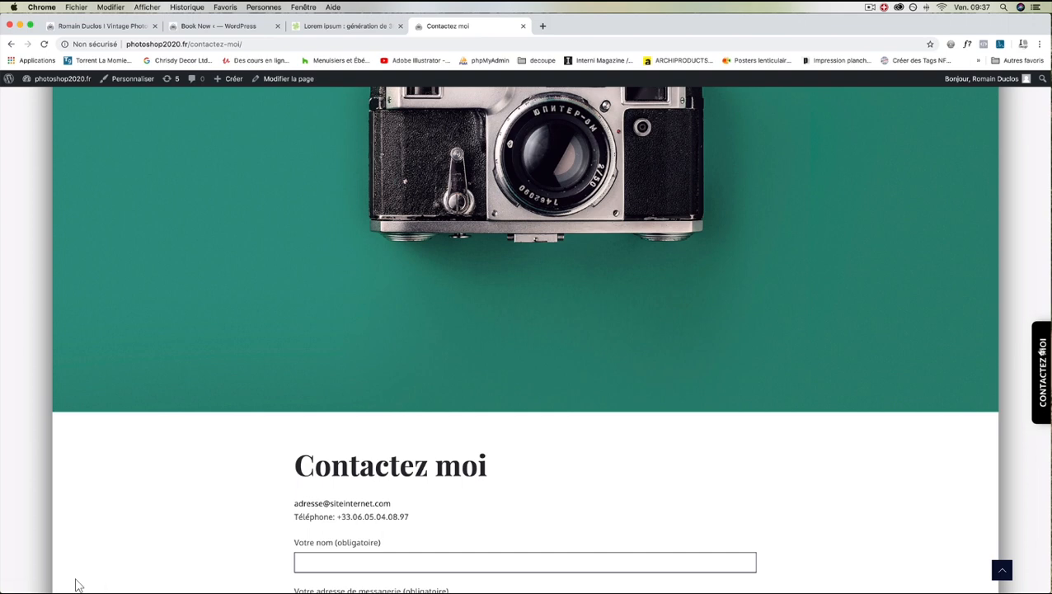
left_click(1040, 350)
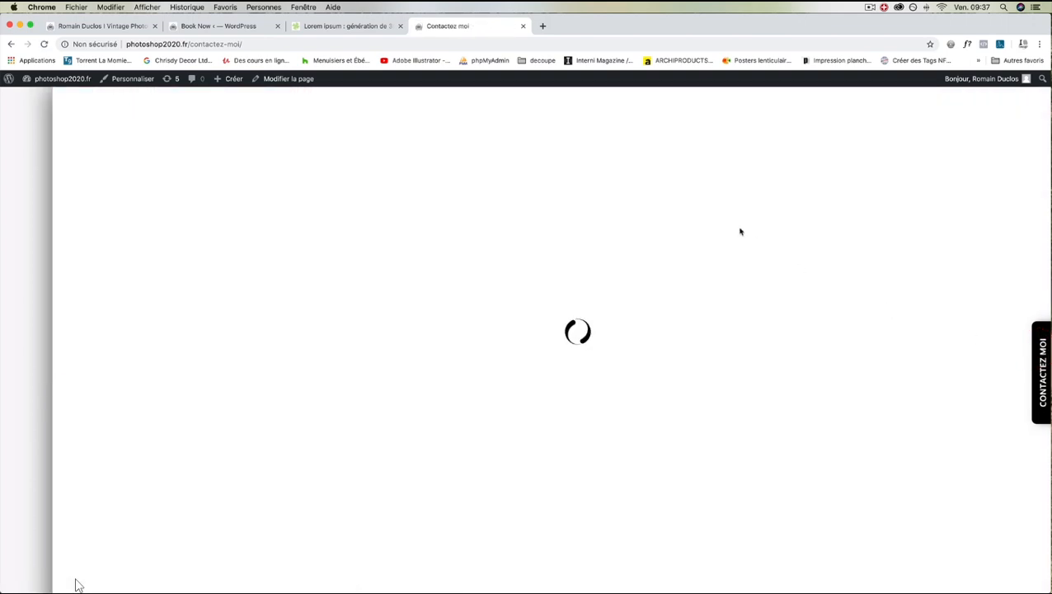
scroll(533, 244, "down", 8)
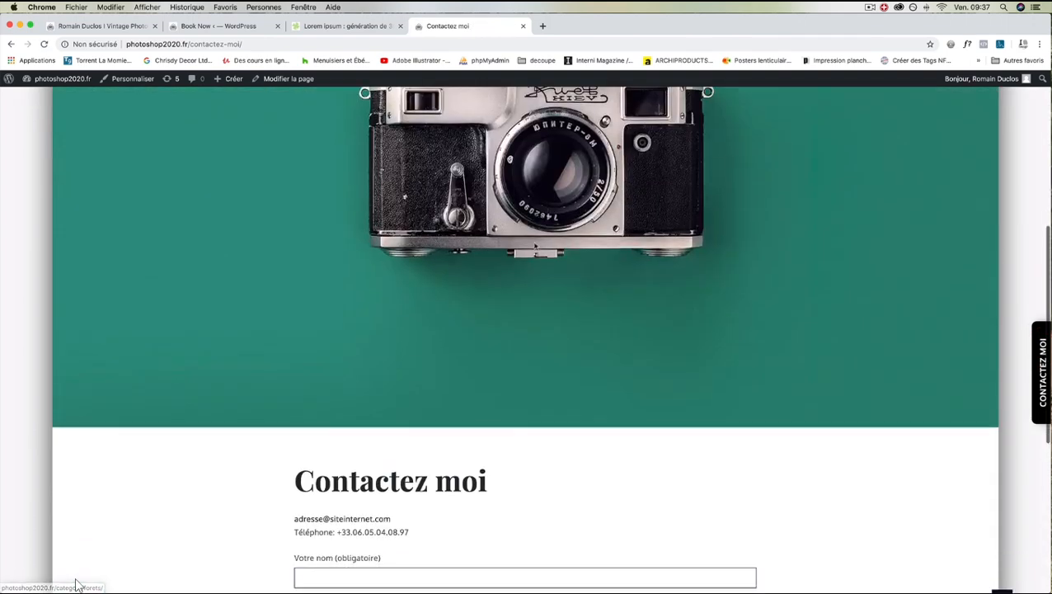
scroll(533, 245, "up", 5)
scroll(404, 156, "up", 3)
From the Villes category page, follow CONTACTEZ MOI back and detach the contact page into its own window
left_click(370, 198)
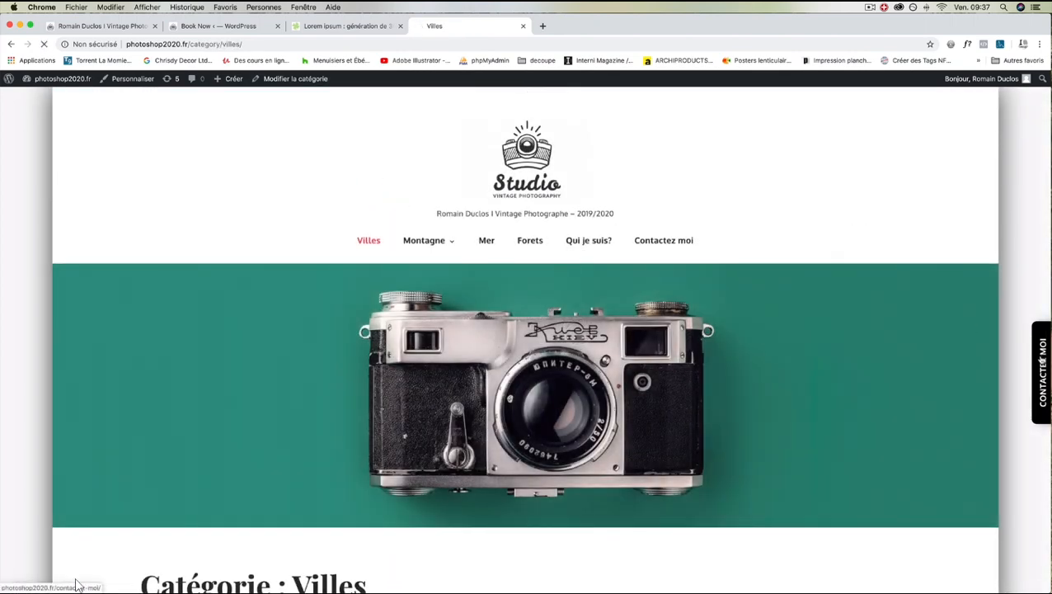
left_click(1039, 363)
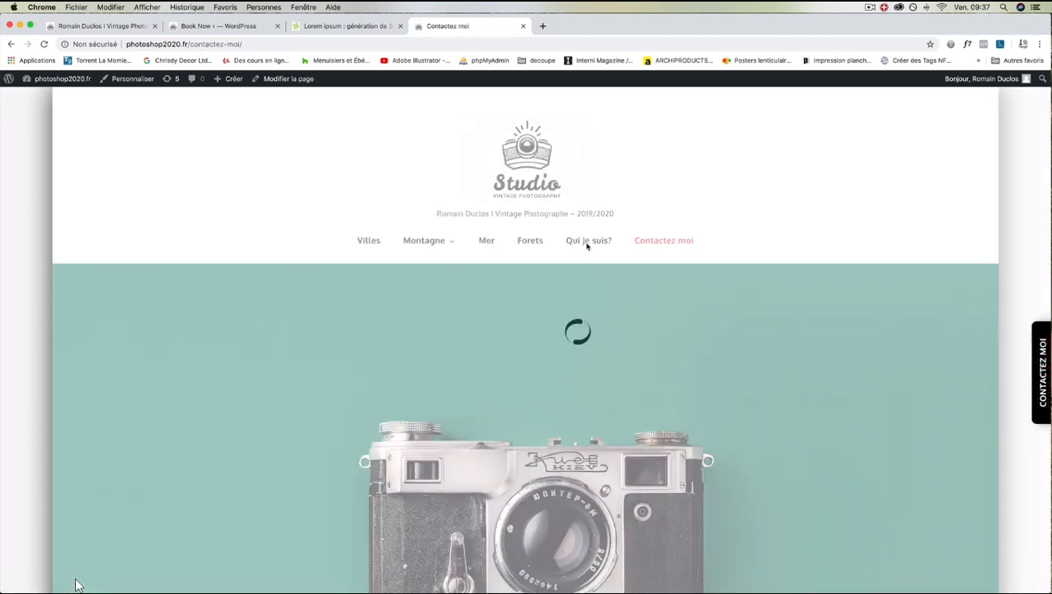
scroll(718, 254, "down", 3)
scroll(717, 254, "down", 5)
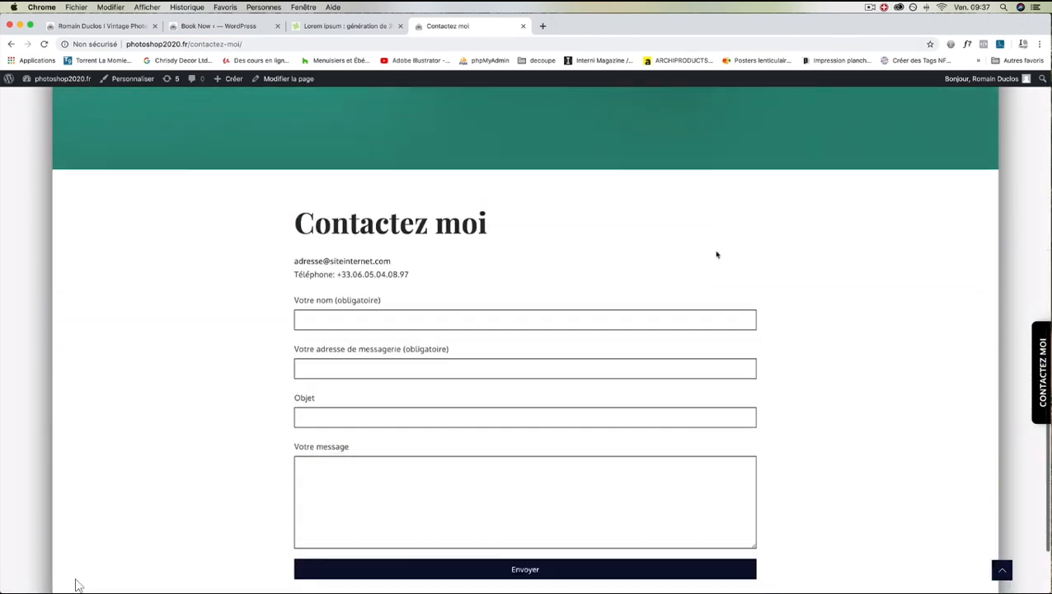
scroll(717, 254, "up", 5)
mouse_move(472, 33)
left_mouse_down()
mouse_move(486, 277)
mouse_move(462, 59)
mouse_move(484, 21)
left_mouse_up()
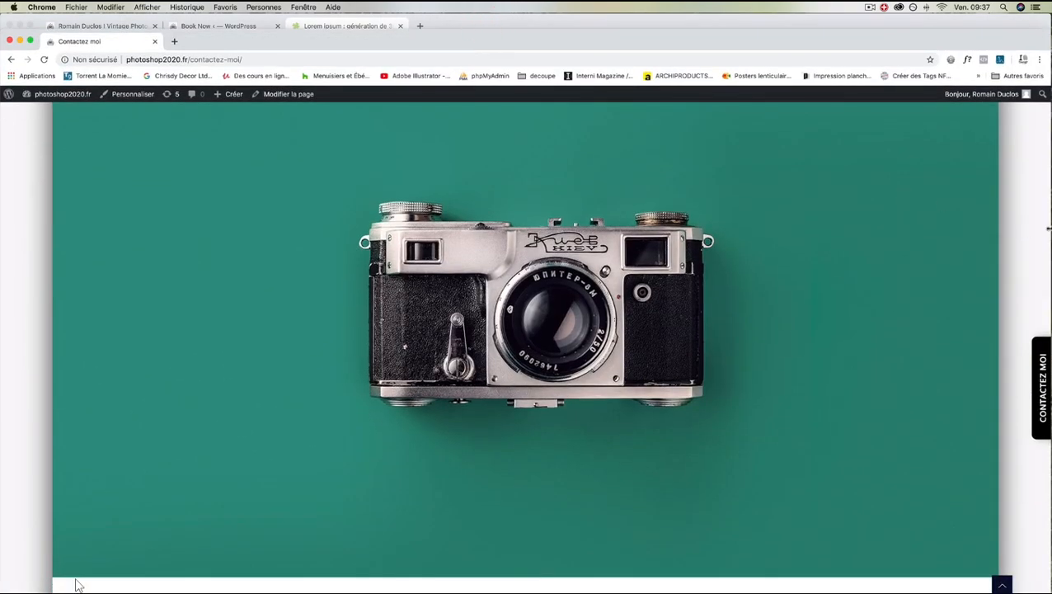
Narrow the contact page window to phone width to check the bottom button, then re-dock it as a tab
left_click_drag(1048, 229, 346, 235)
left_click_drag(254, 231, 253, 232)
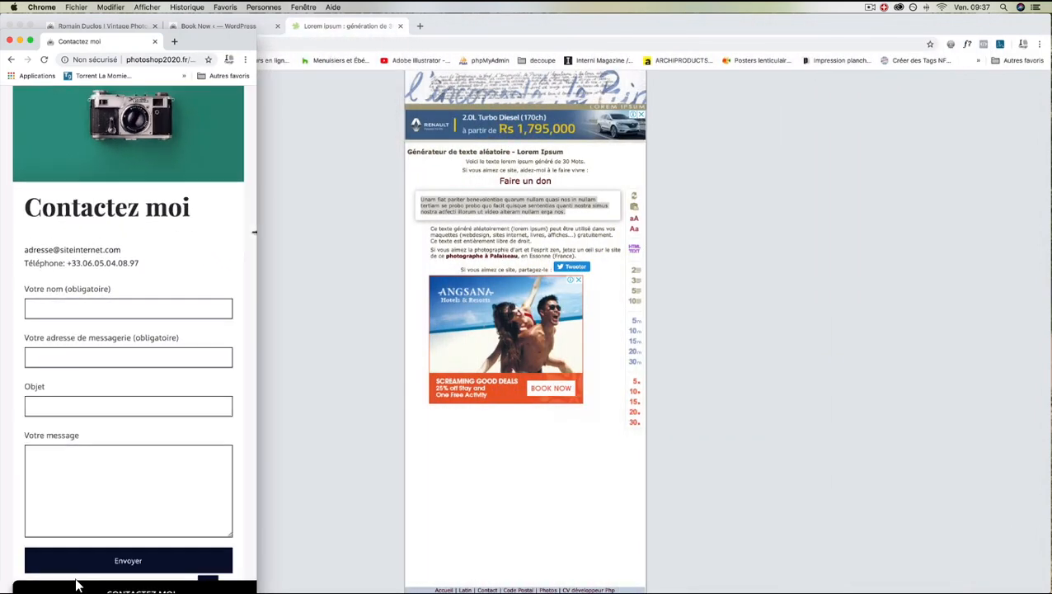
left_click_drag(191, 46, 301, 60)
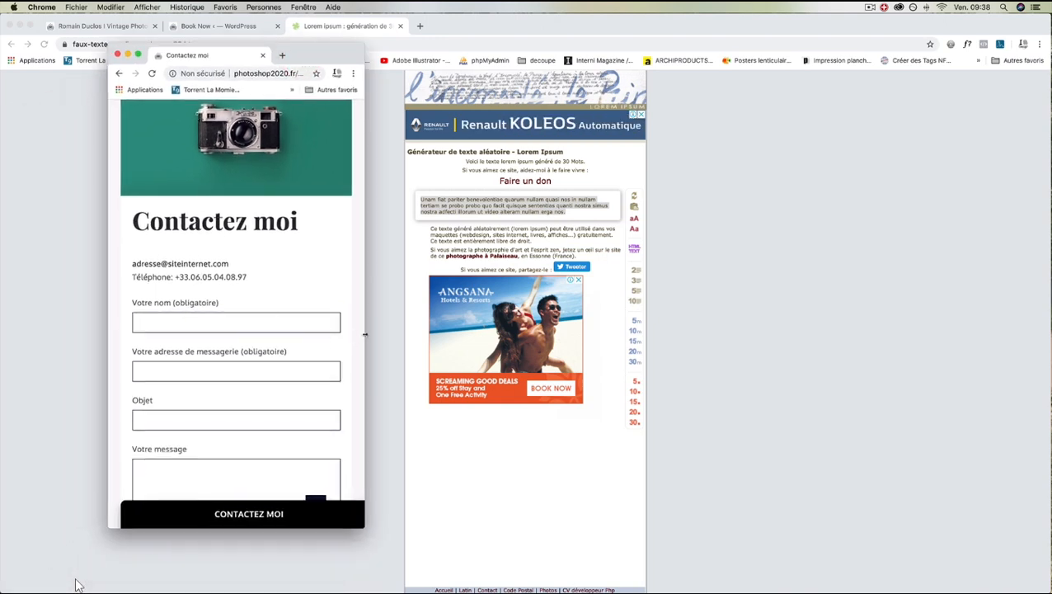
left_click_drag(364, 334, 274, 335)
scroll(254, 316, "down", 1)
scroll(253, 317, "up", 4)
scroll(254, 317, "down", 6)
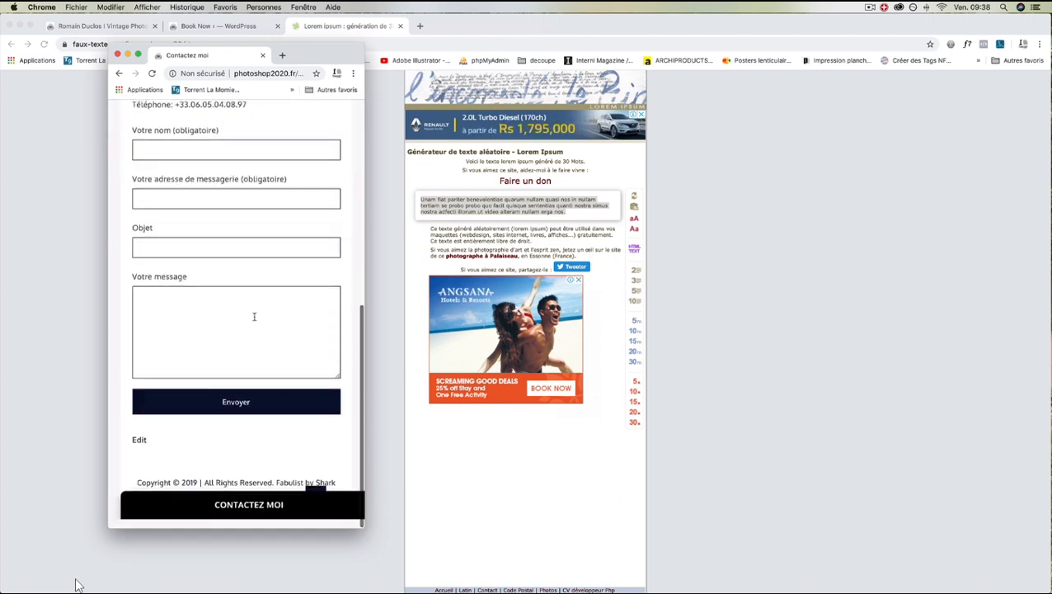
scroll(254, 316, "up", 2)
scroll(254, 317, "up", 5)
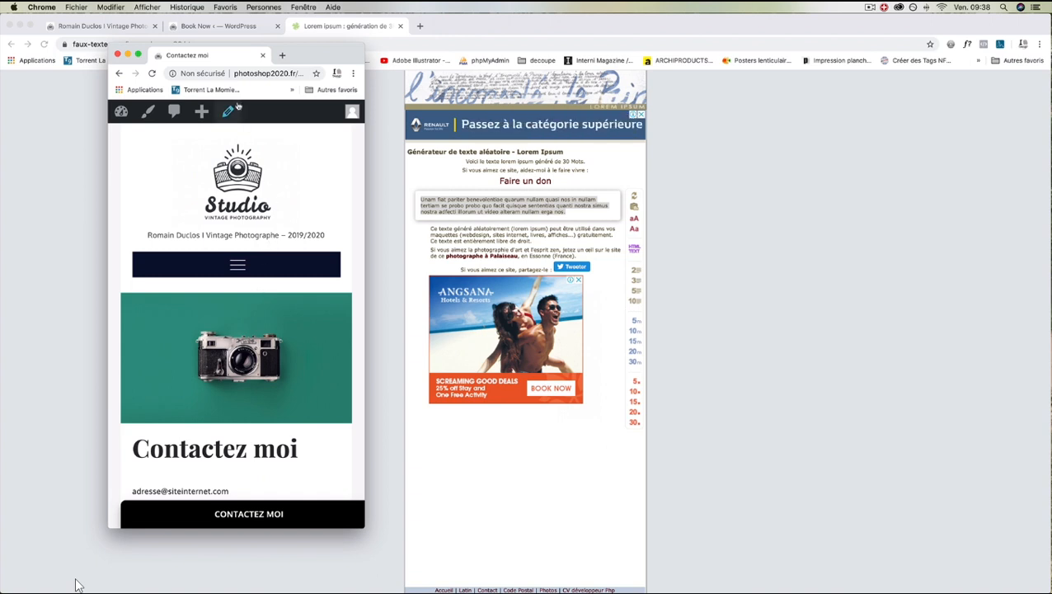
left_click_drag(198, 56, 411, 28)
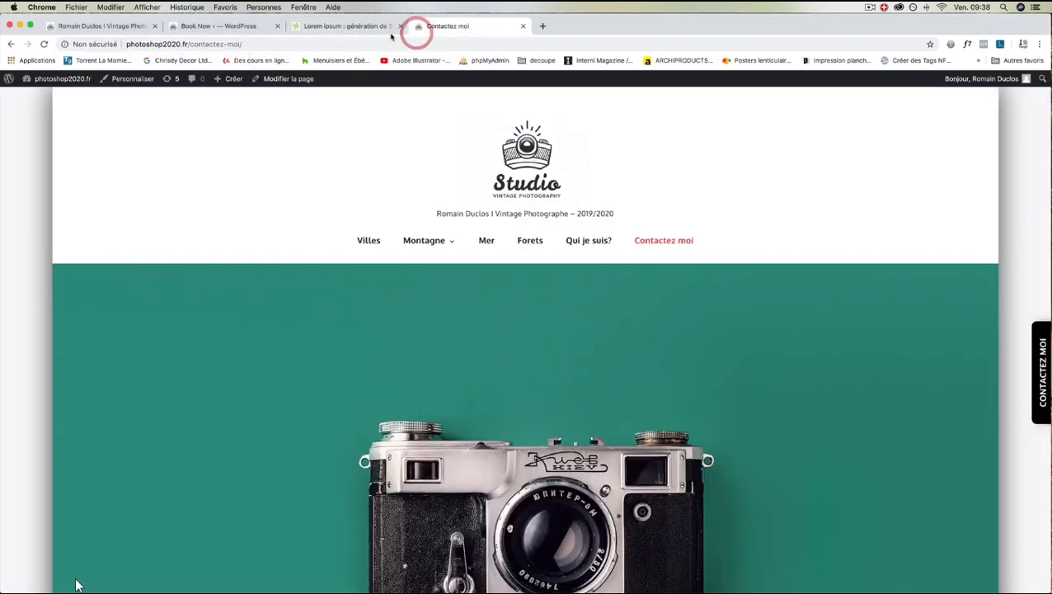